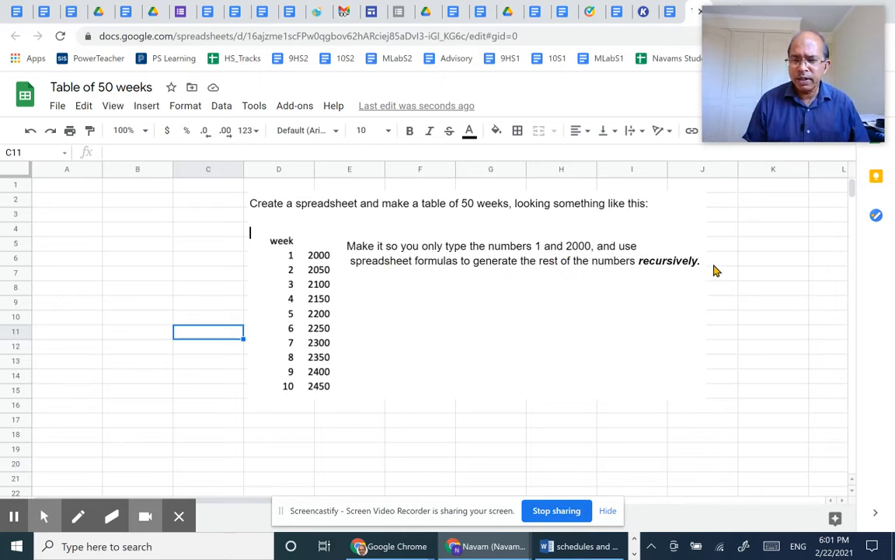
left_click(71, 186)
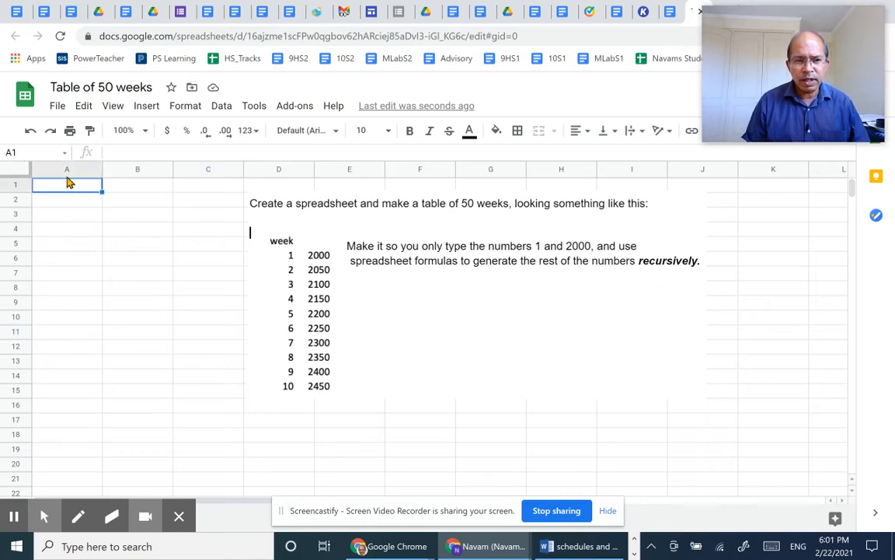
left_click(70, 87)
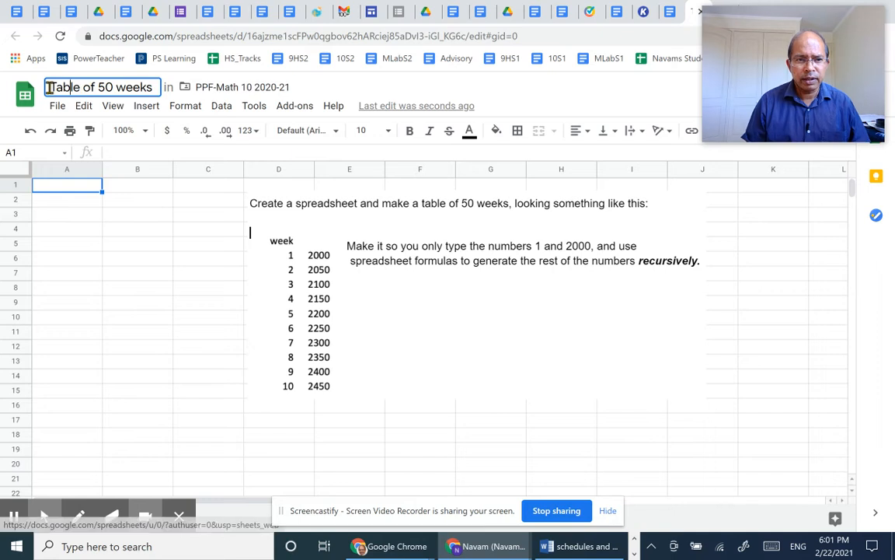
left_click_drag(49, 87, 157, 91)
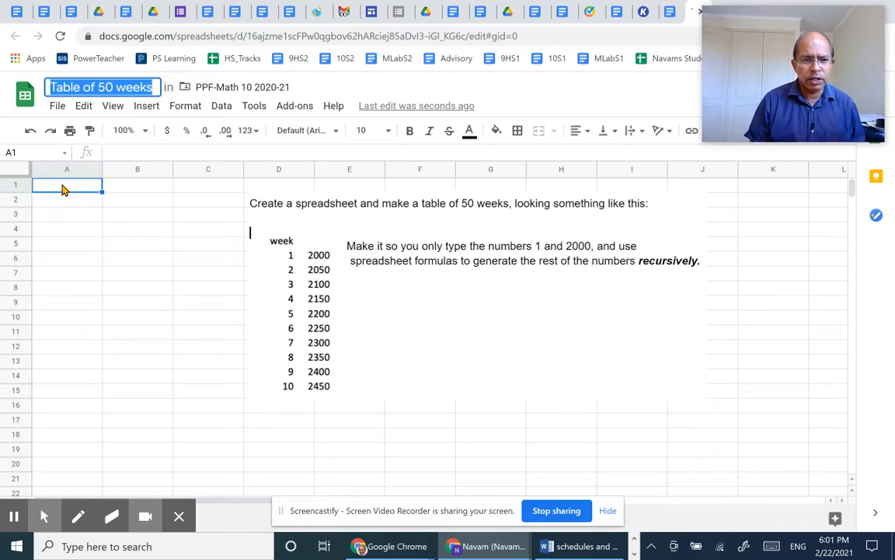
Enter the column headings Week in cell A1 and Amount in cell B1
left_click(63, 189)
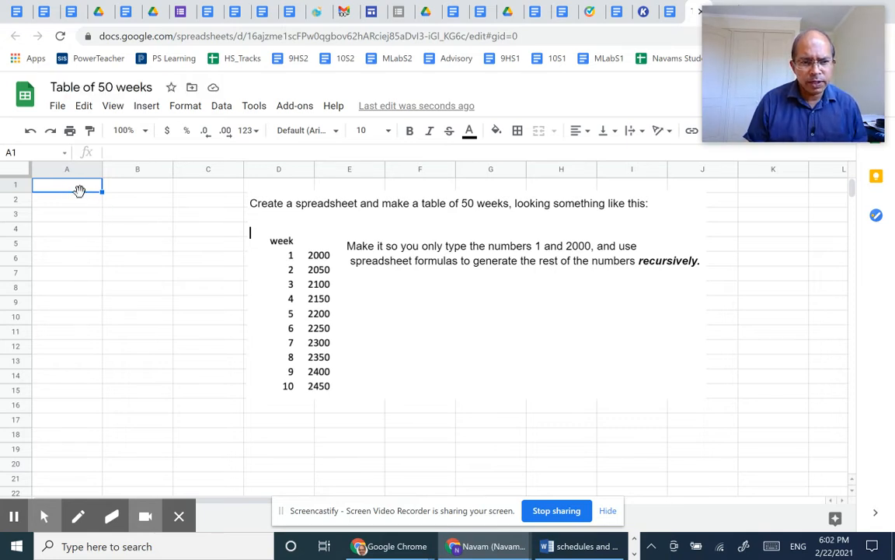
type("Week")
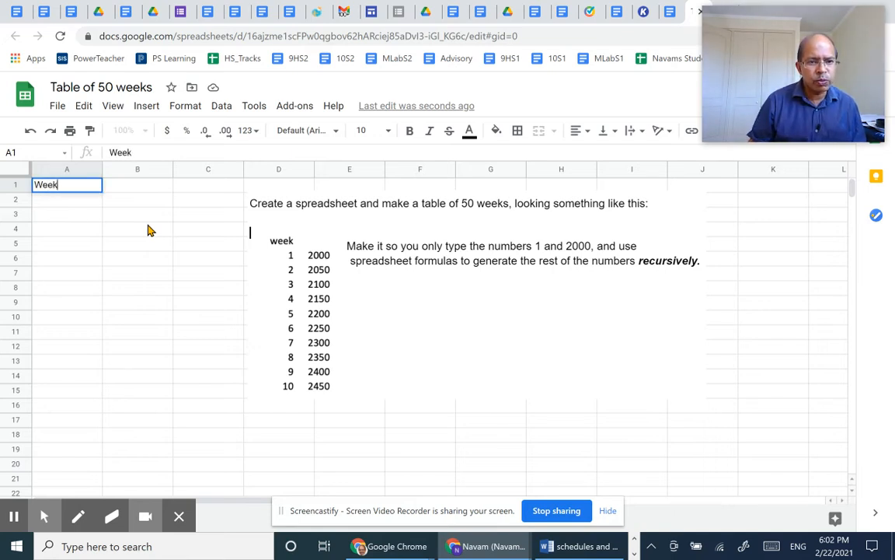
key("Tab")
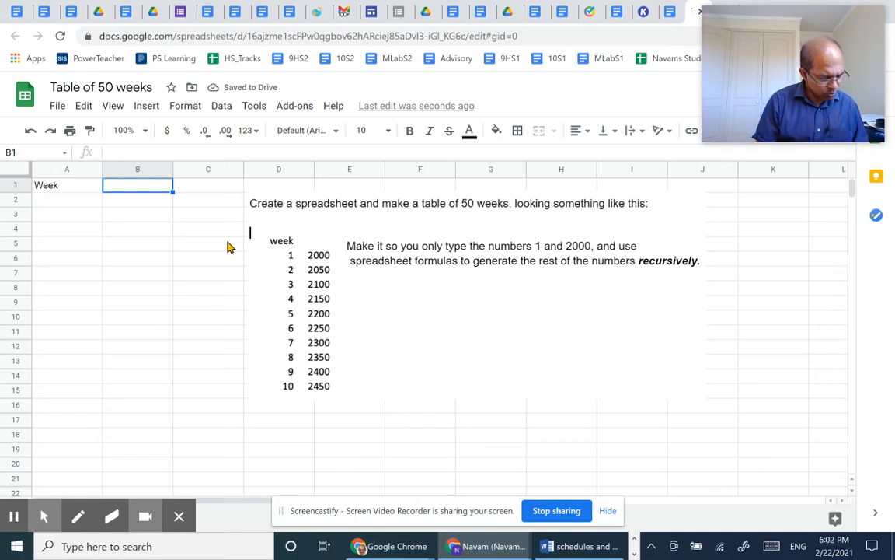
type("Amount")
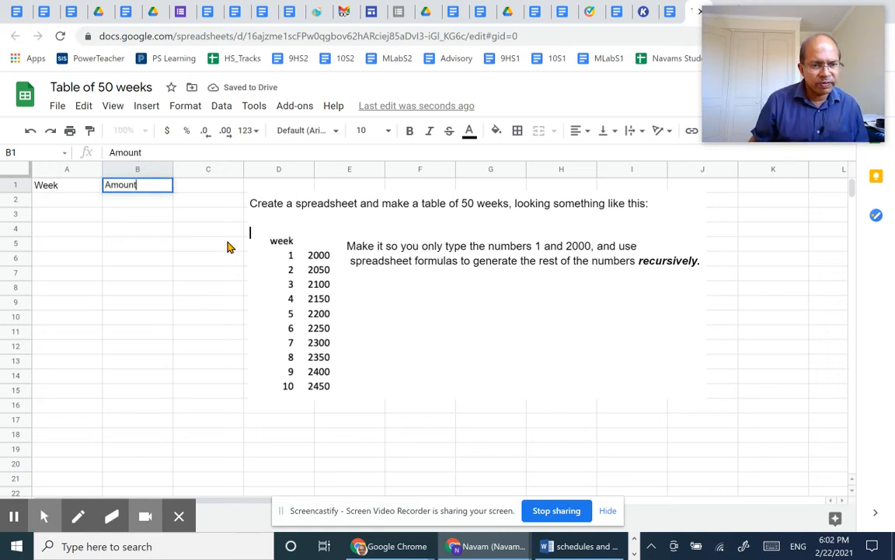
left_click(130, 261)
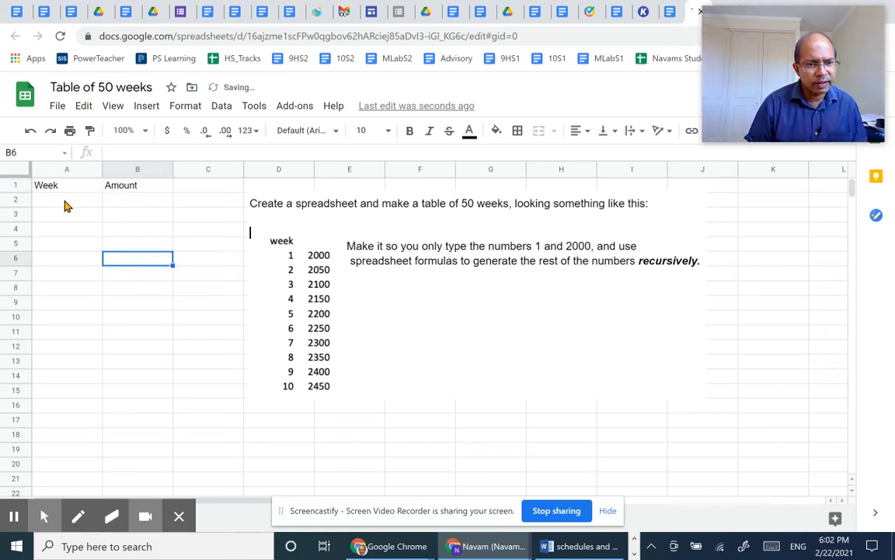
Enter 1 in cell A2 as the first week number
left_click(66, 203)
type("1")
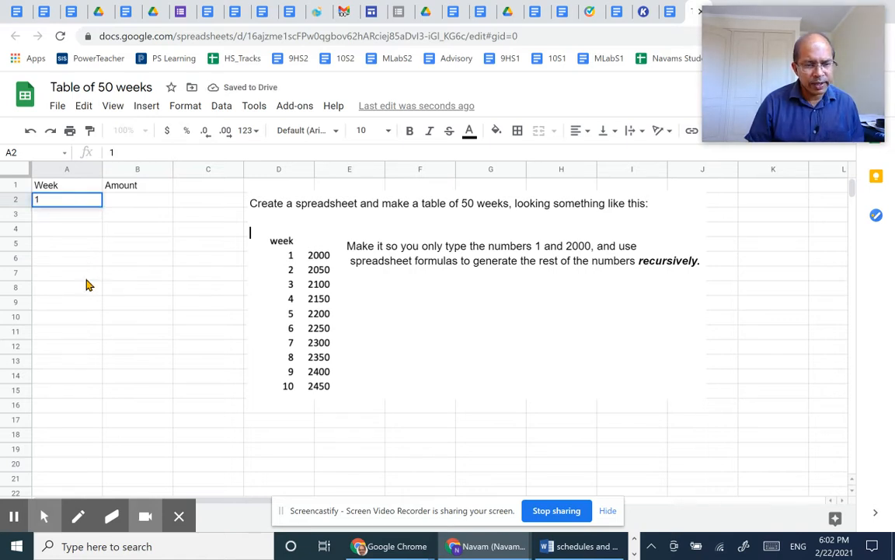
left_click(87, 277)
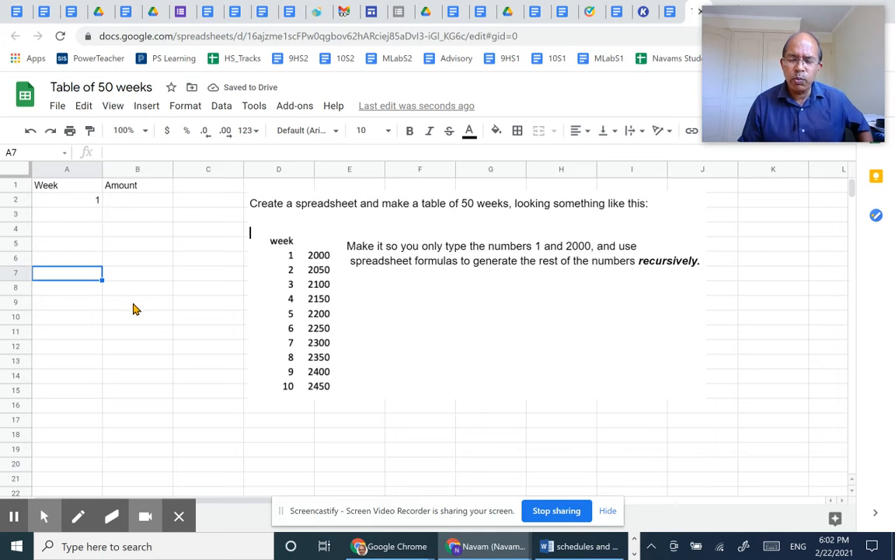
Fill the week numbers down column A from A2 to A51 as a series from 1 to 50
left_click(78, 205)
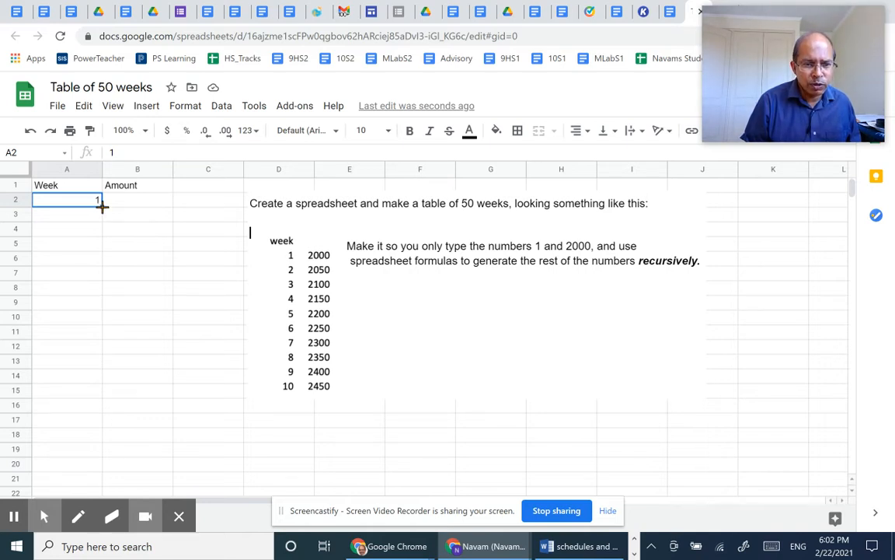
left_click_drag(101, 205, 114, 441)
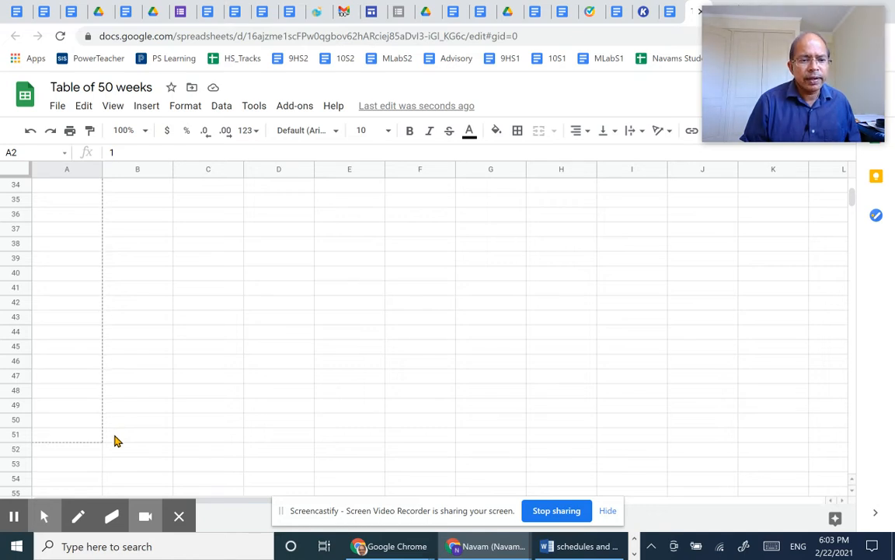
left_click_drag(114, 441, 115, 440)
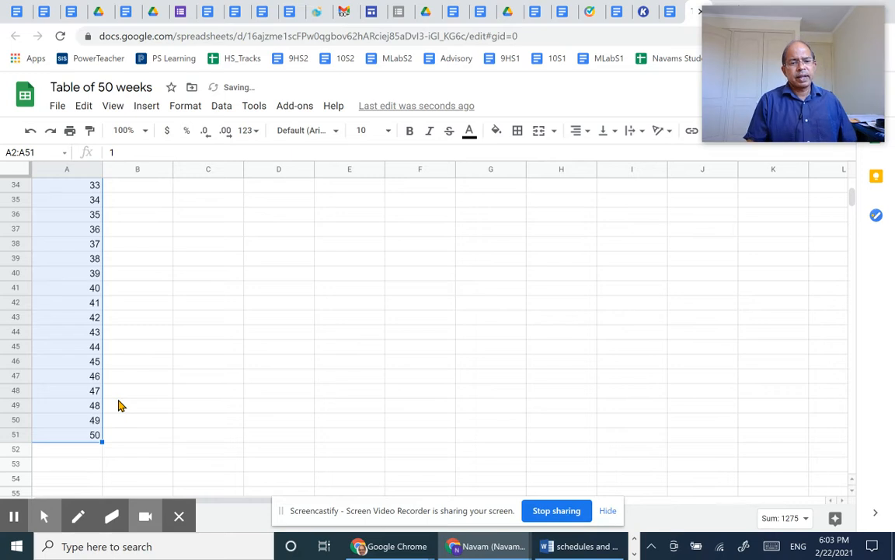
scroll(120, 404, "up", 7)
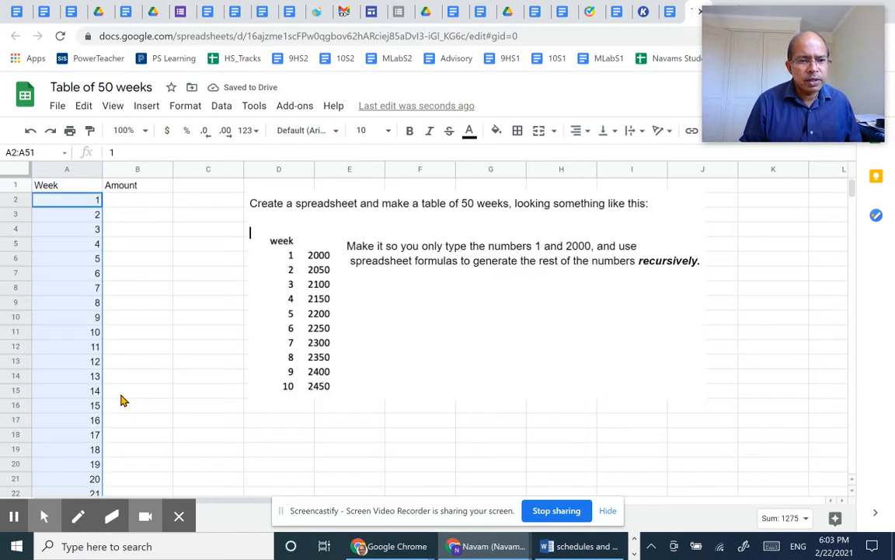
scroll(67, 311, "down", 5)
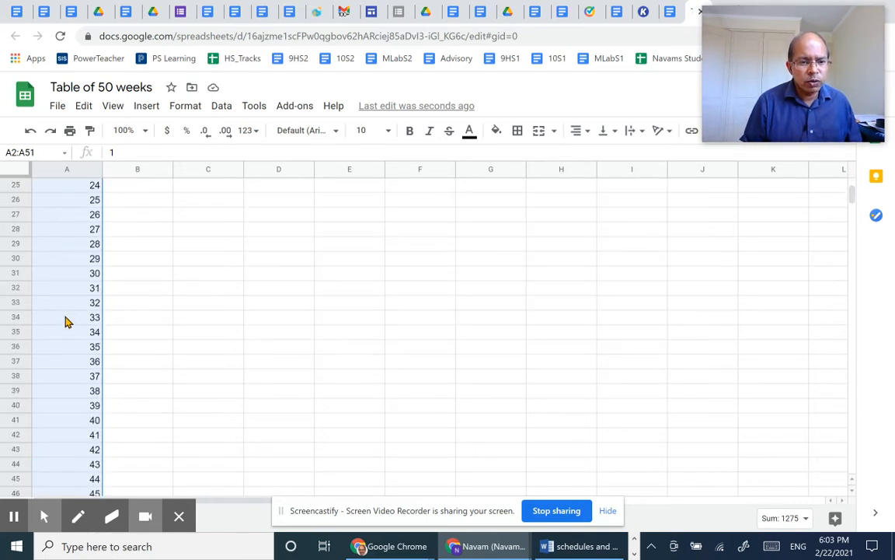
scroll(66, 321, "down", 2)
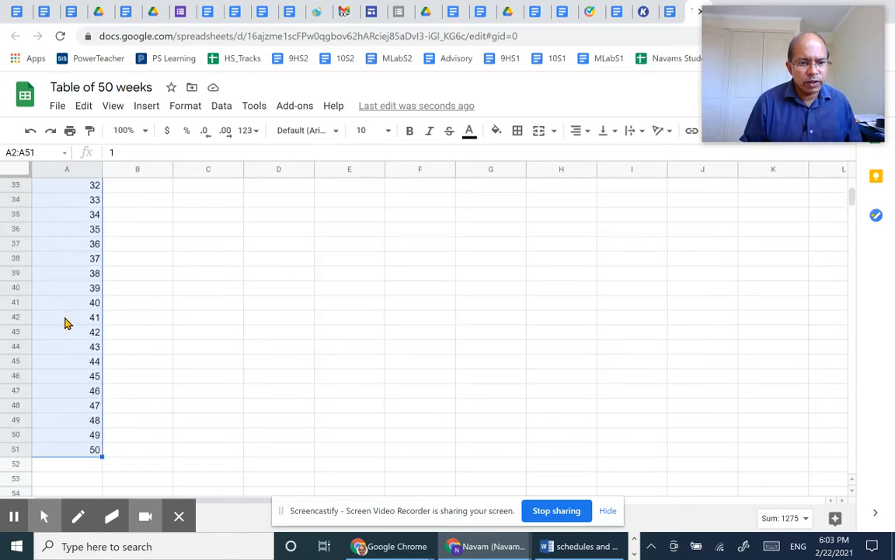
left_click(143, 341)
scroll(141, 339, "up", 7)
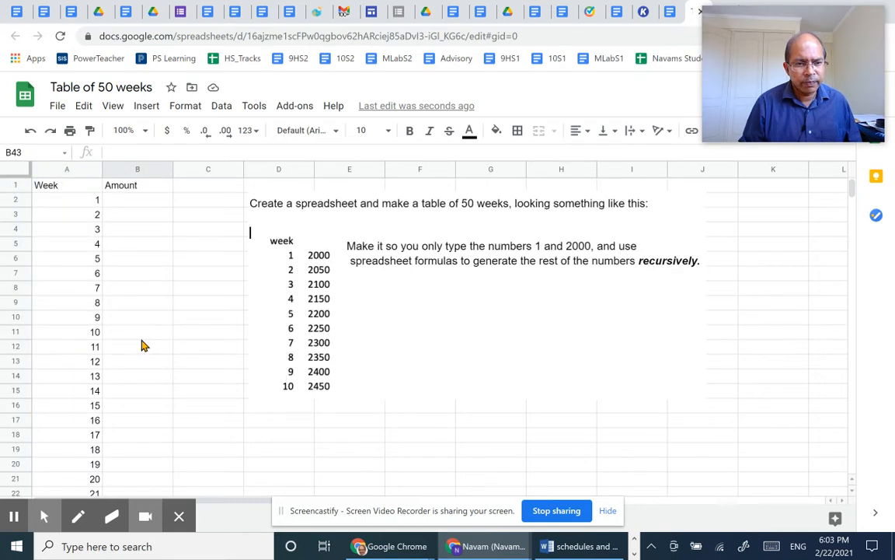
Enter 2000 in cell B2 as the amount for week 1
left_click(138, 197)
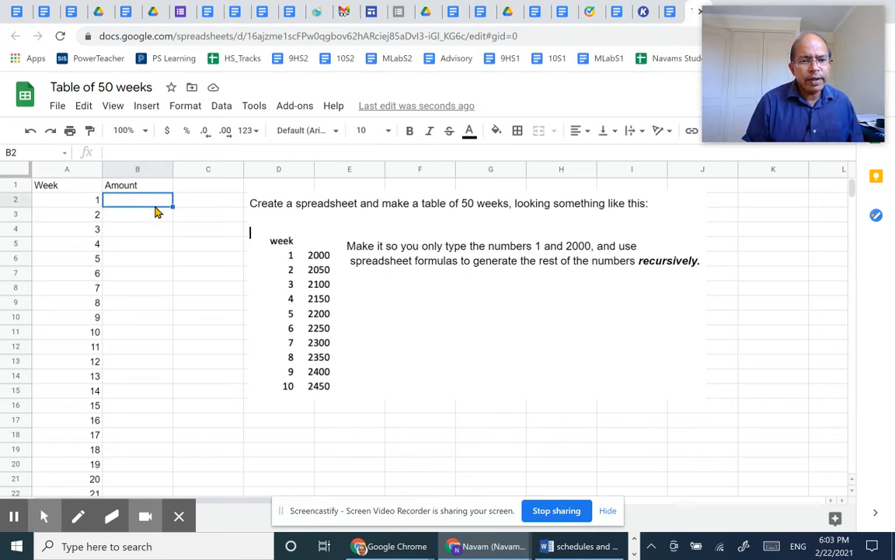
type("2000")
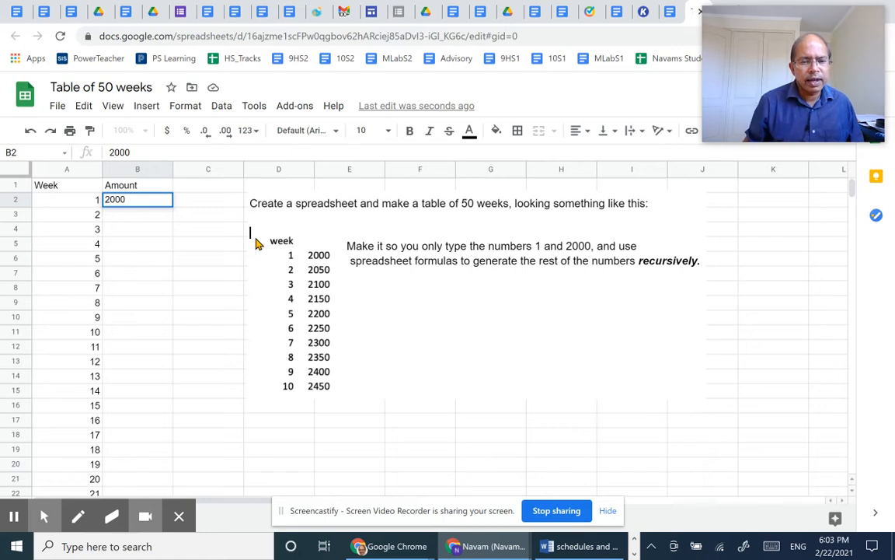
left_click(154, 265)
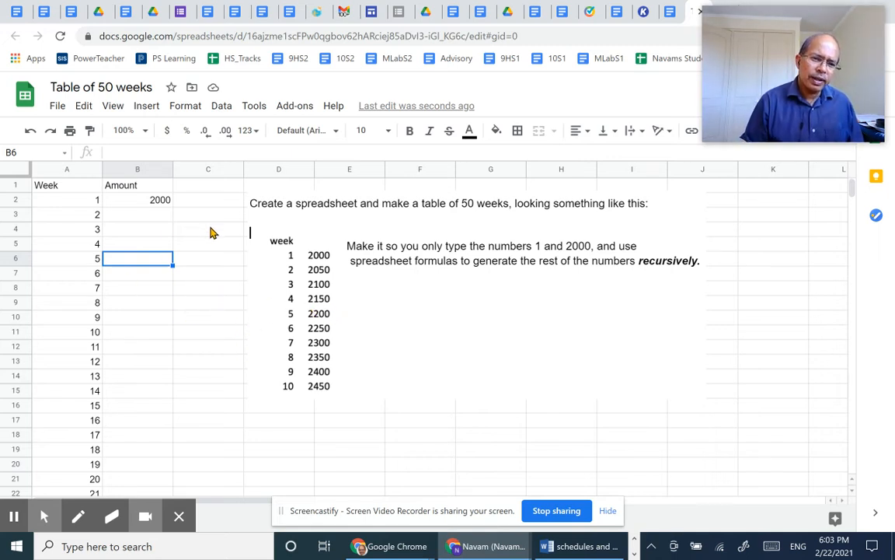
Enter 2050 in cell B3 as the amount for week 2
left_click(160, 218)
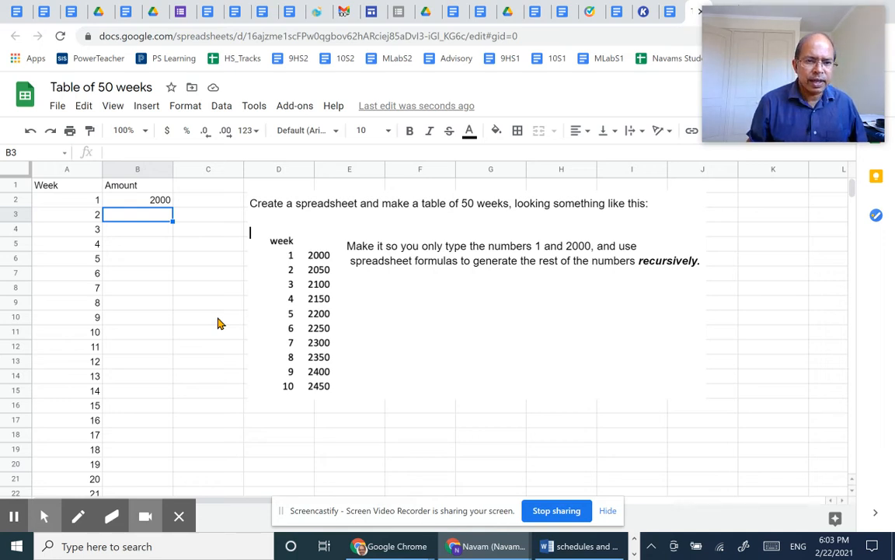
type("2050")
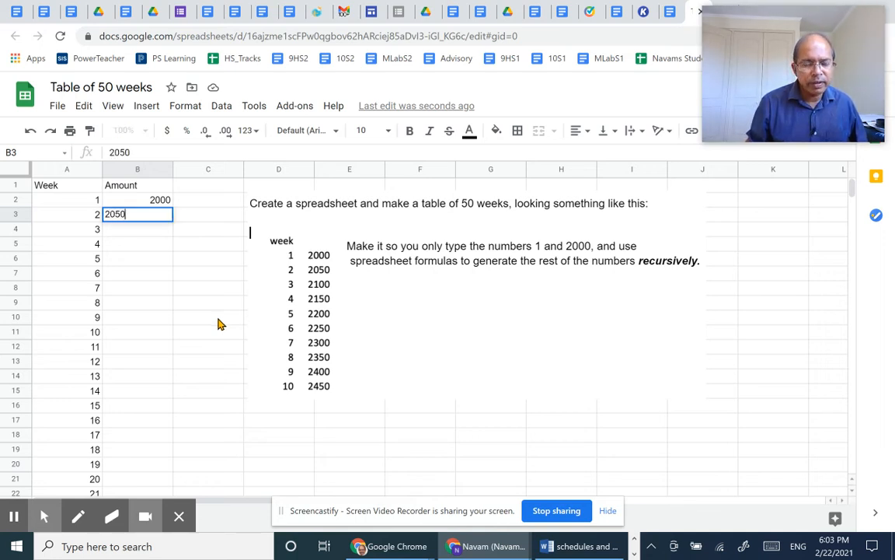
left_click(156, 274)
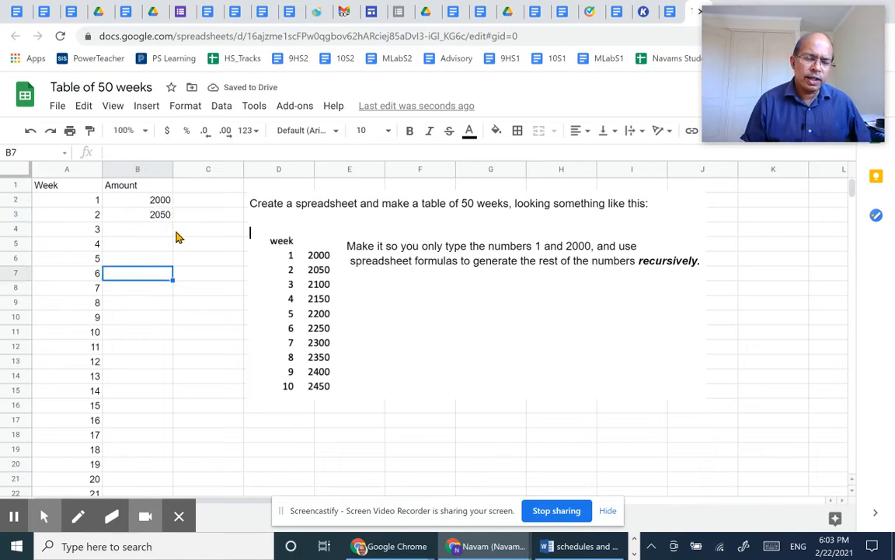
Fill the amount series down column B to B51, using the two starting values in B2:B3 as the pattern
left_click(160, 203)
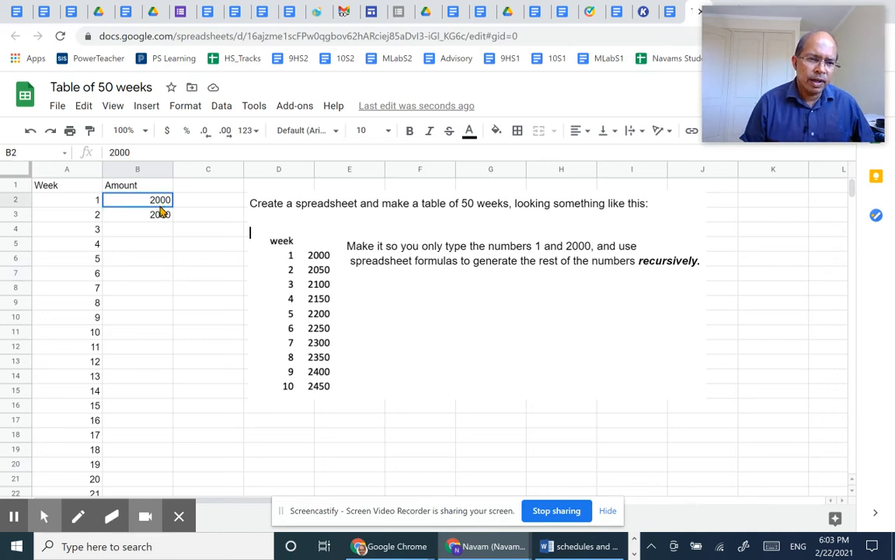
left_click_drag(160, 211, 163, 223)
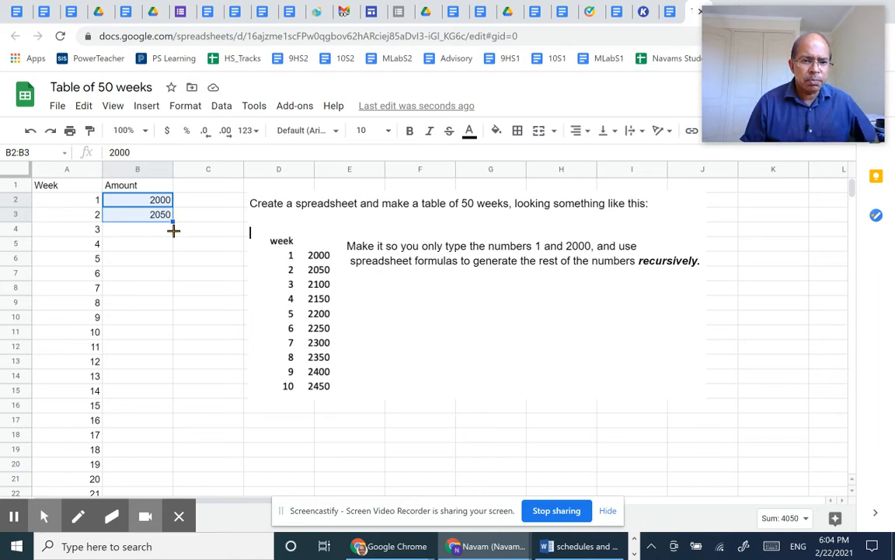
left_click_drag(174, 231, 165, 444)
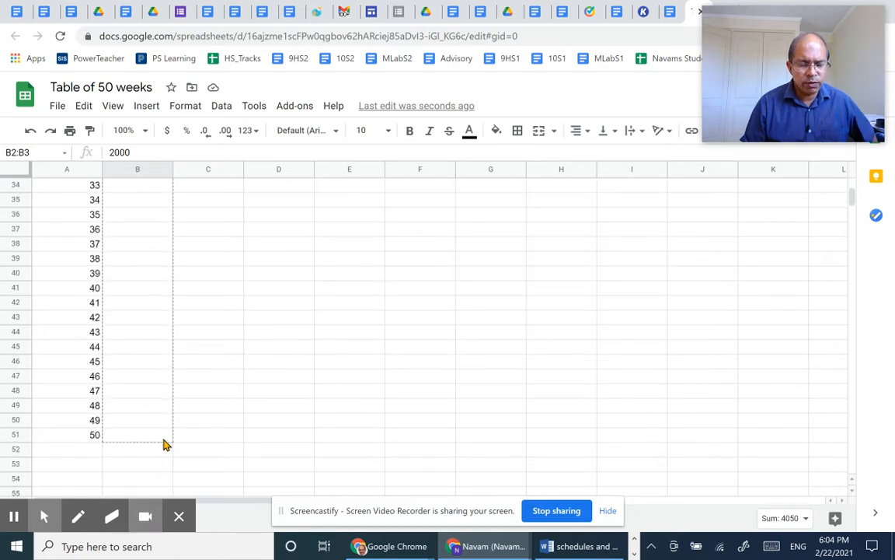
left_click_drag(165, 444, 164, 444)
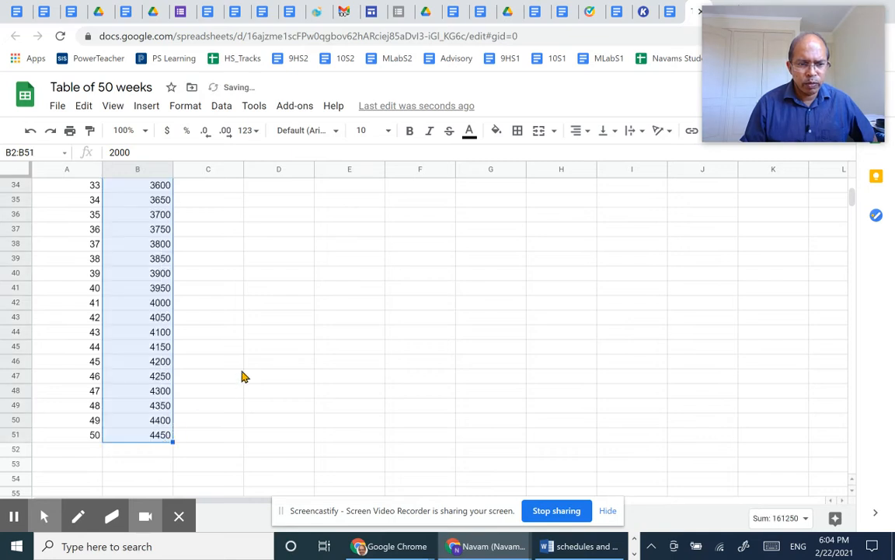
scroll(125, 361, "up", 10)
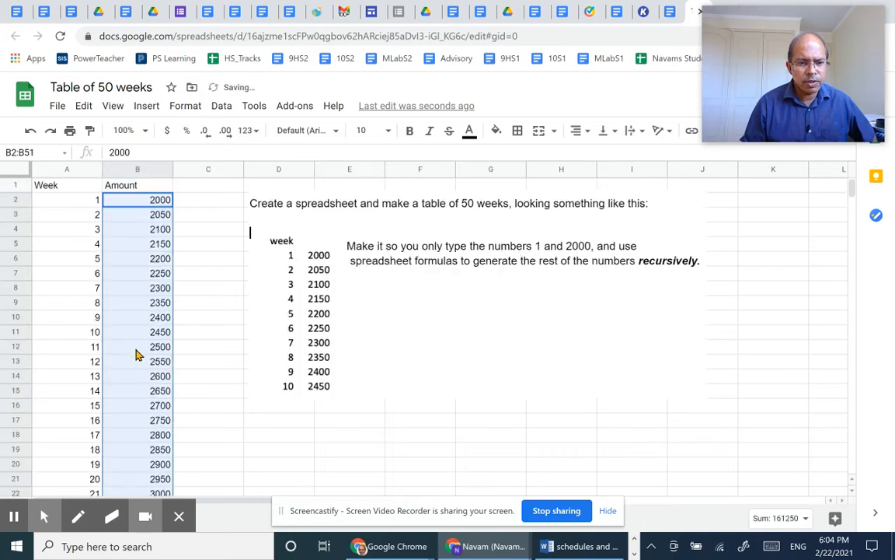
left_click(140, 244)
left_click_drag(151, 204, 153, 216)
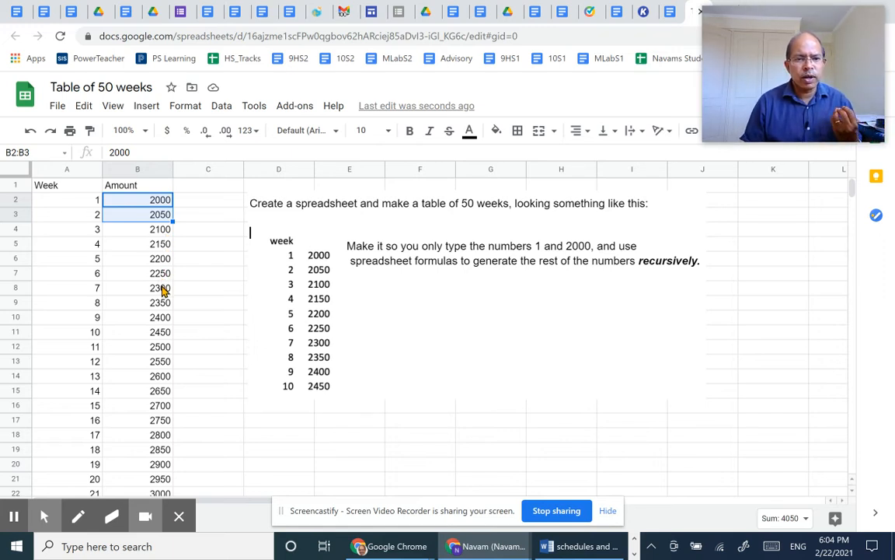
left_click(196, 298)
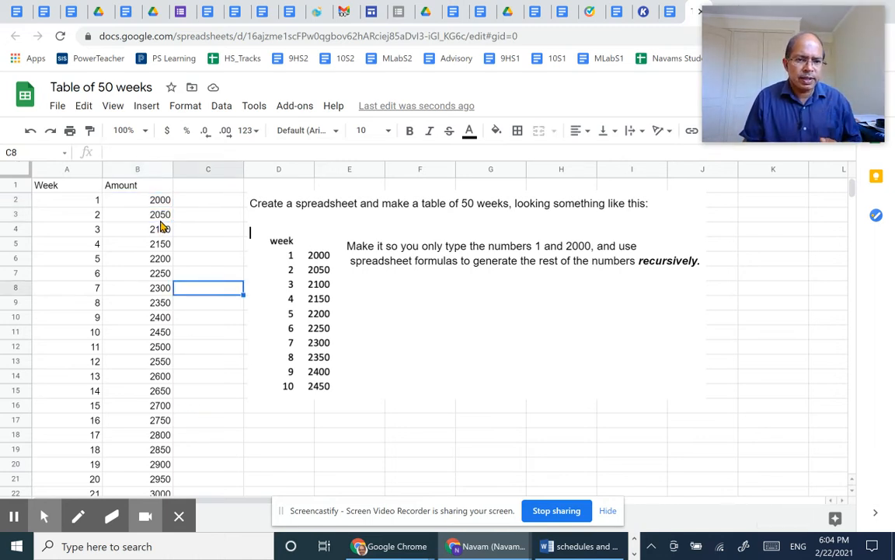
Clear the amounts in cells B3 to B51, keeping only the starting amount in B2
left_click_drag(159, 218, 167, 379)
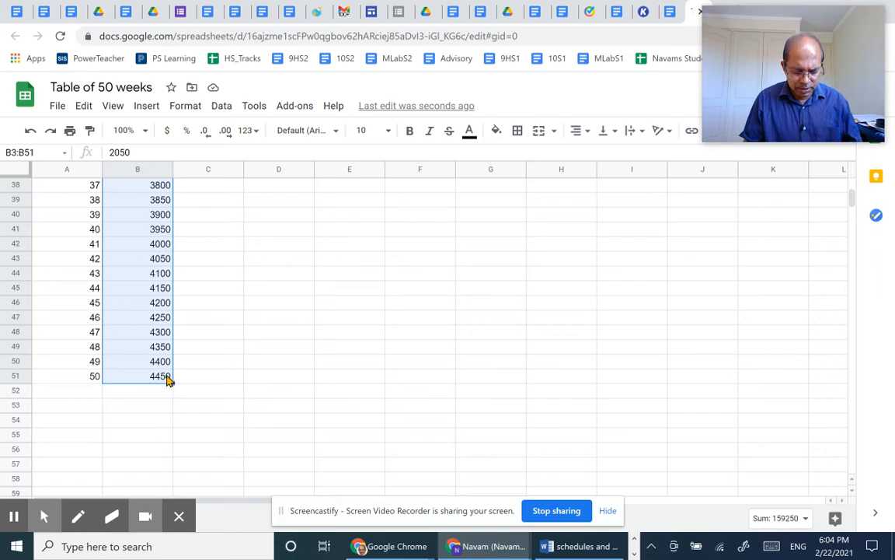
key("Delete")
scroll(218, 351, "up", 8)
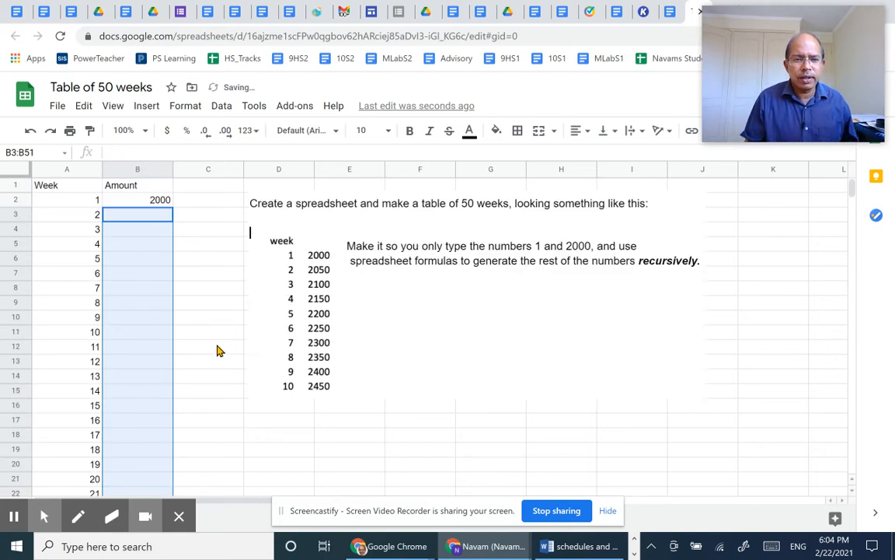
left_click(137, 230)
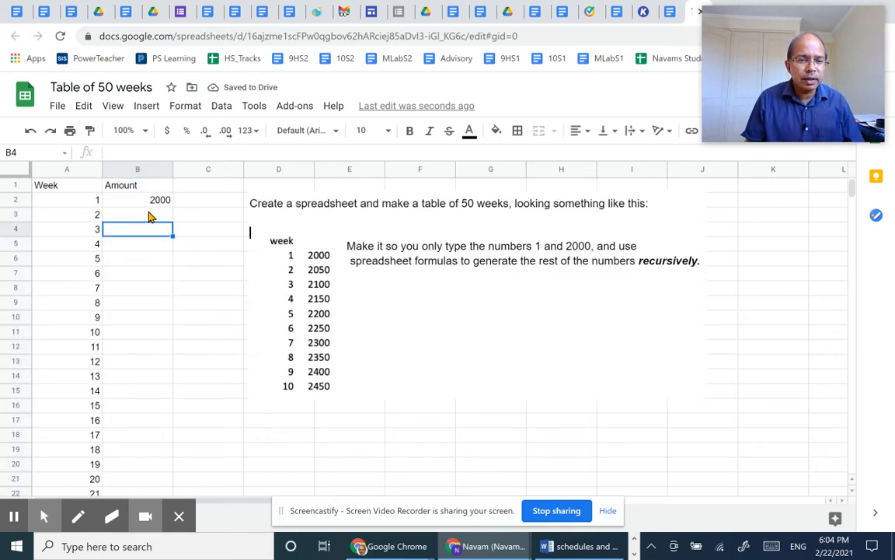
Enter the recursive formula =B2+50 in cell B3 for the week 2 amount
left_click(154, 215)
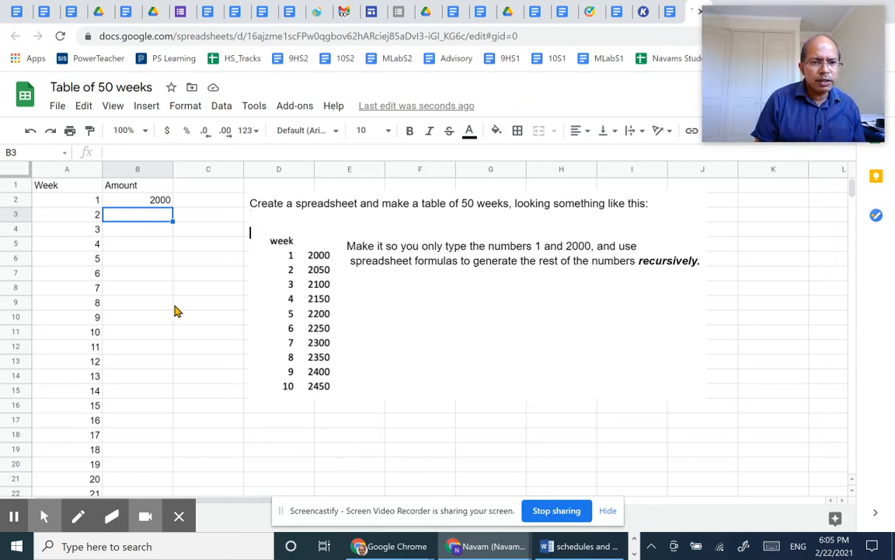
type("=")
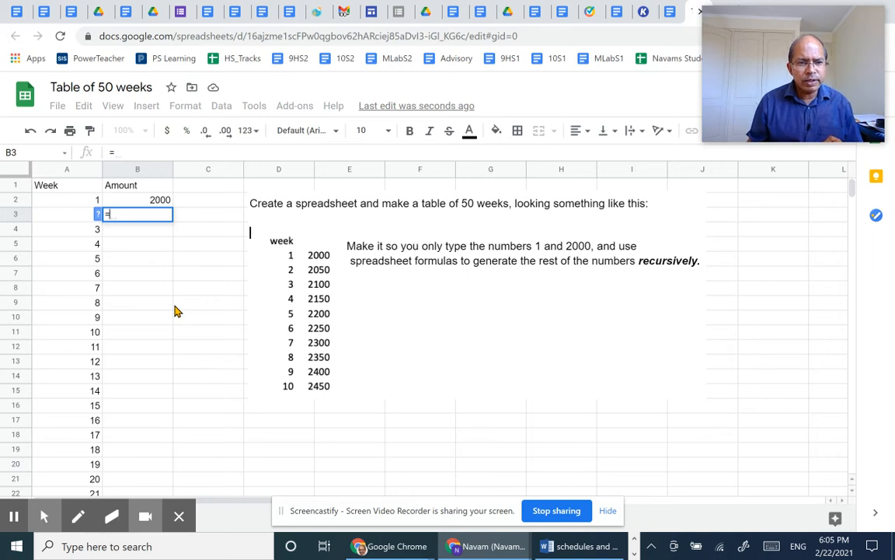
left_click(164, 203)
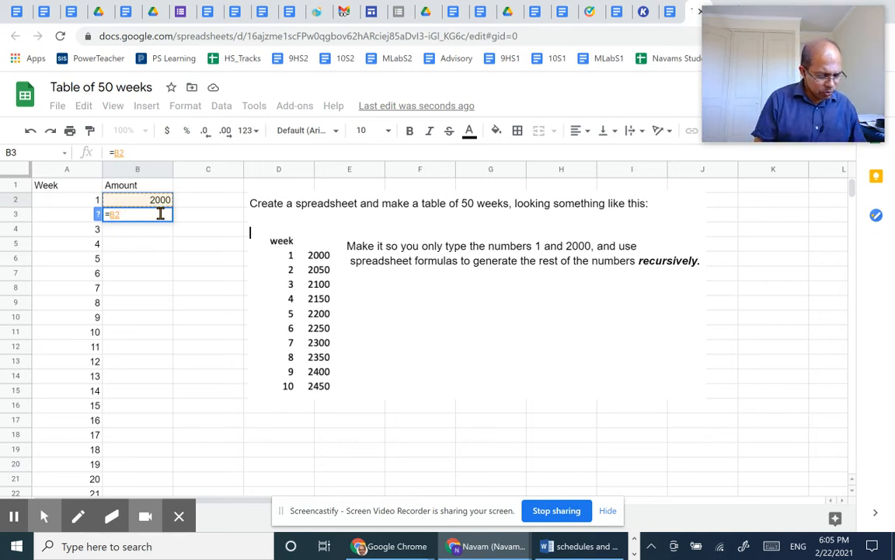
type("+5")
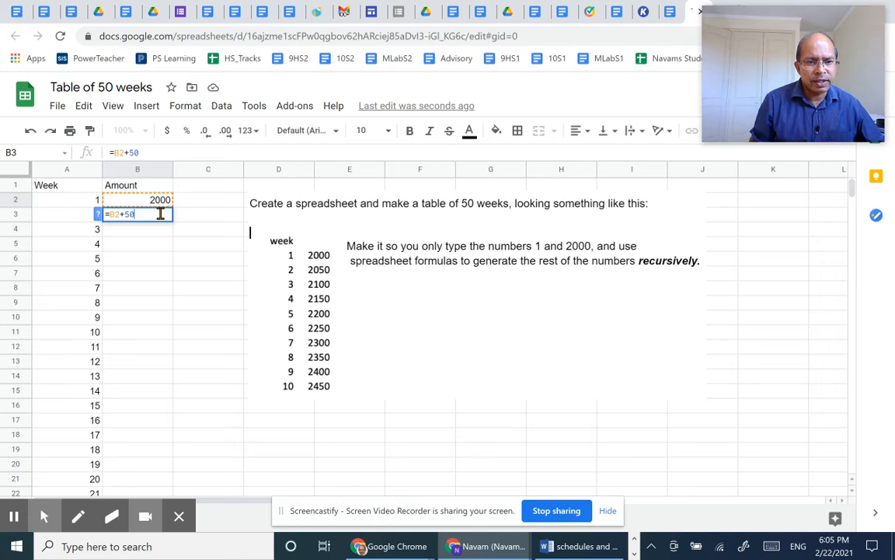
type("0")
key("Return")
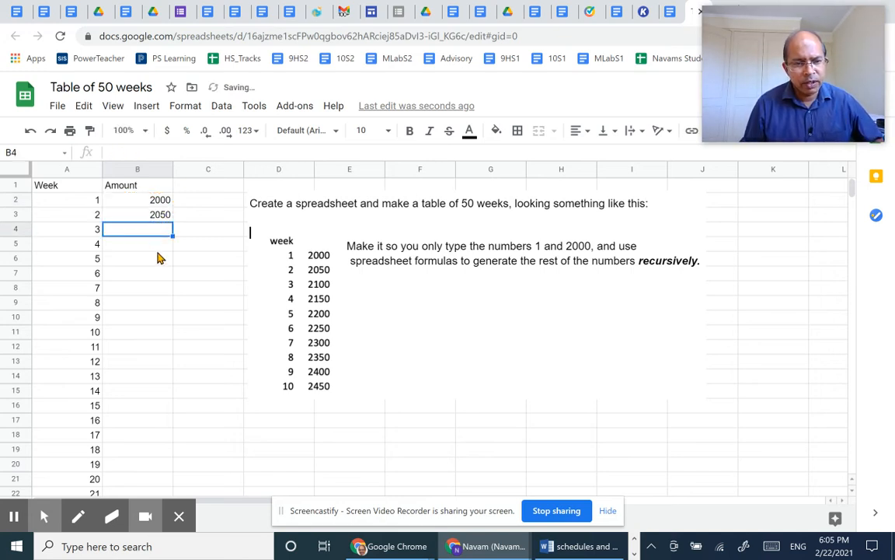
Fill the formula in B3 down column B to B51 to generate the amounts through week 50
left_click(155, 215)
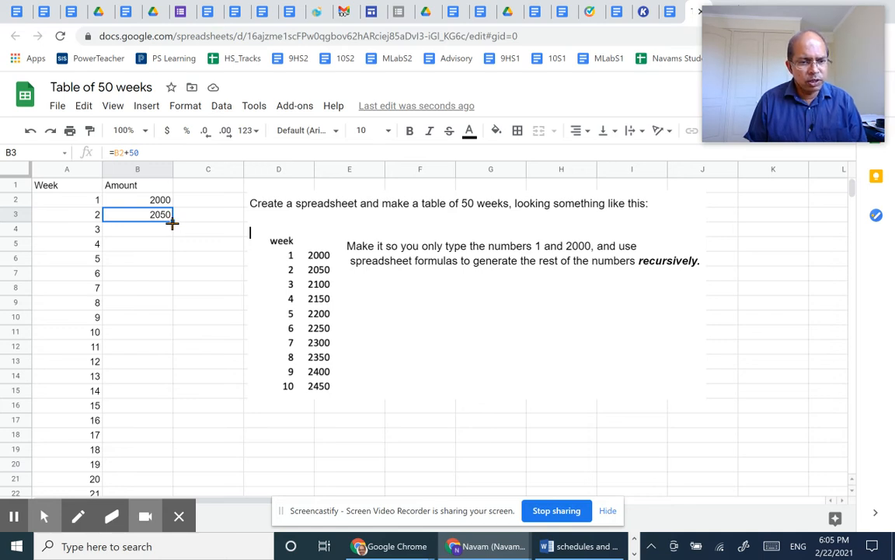
left_click_drag(172, 223, 140, 404)
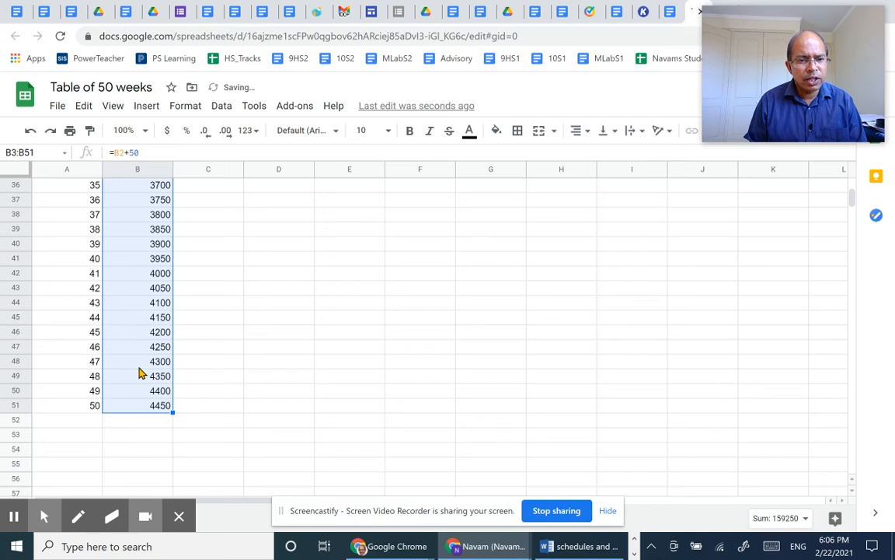
Examine the formulas in the filled amount cells from B4 to B9 to see which cell each one refers to
scroll(140, 372, "up", 10)
left_click(140, 245)
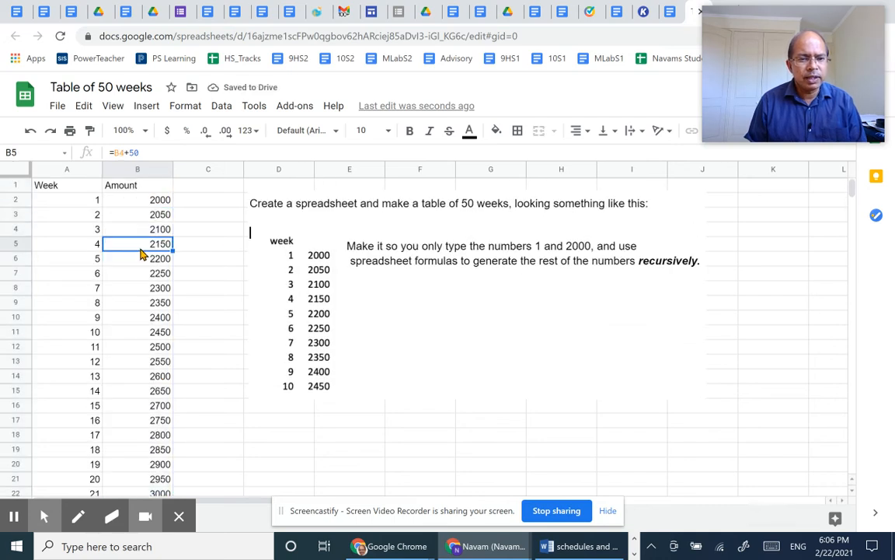
left_click(193, 245)
left_click(152, 231)
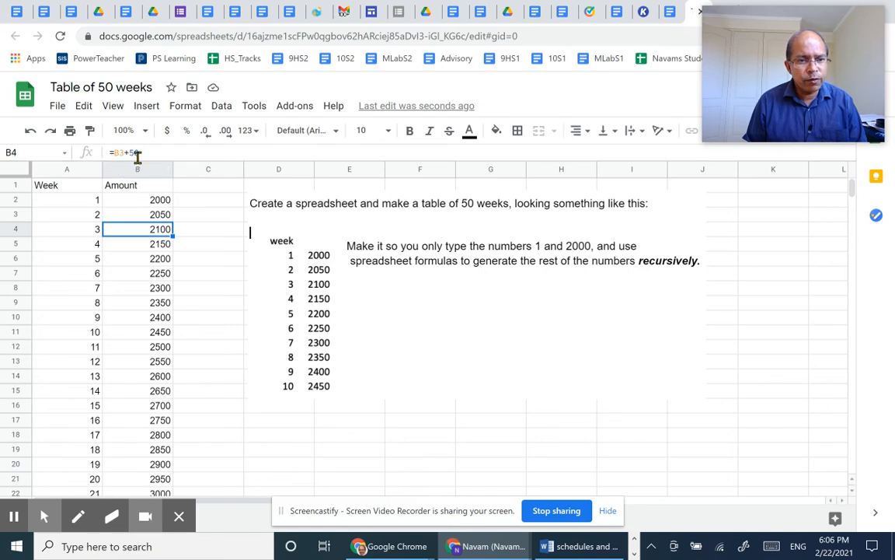
left_click(158, 247)
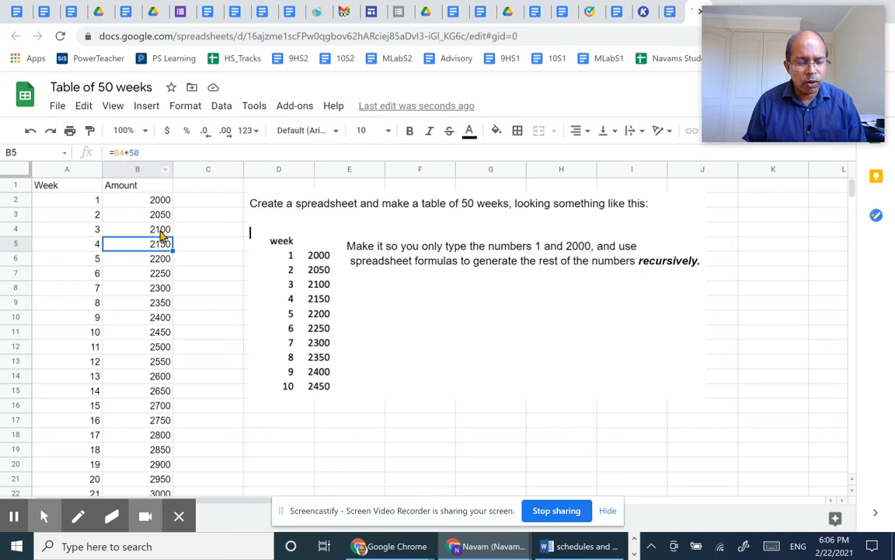
left_click(160, 260)
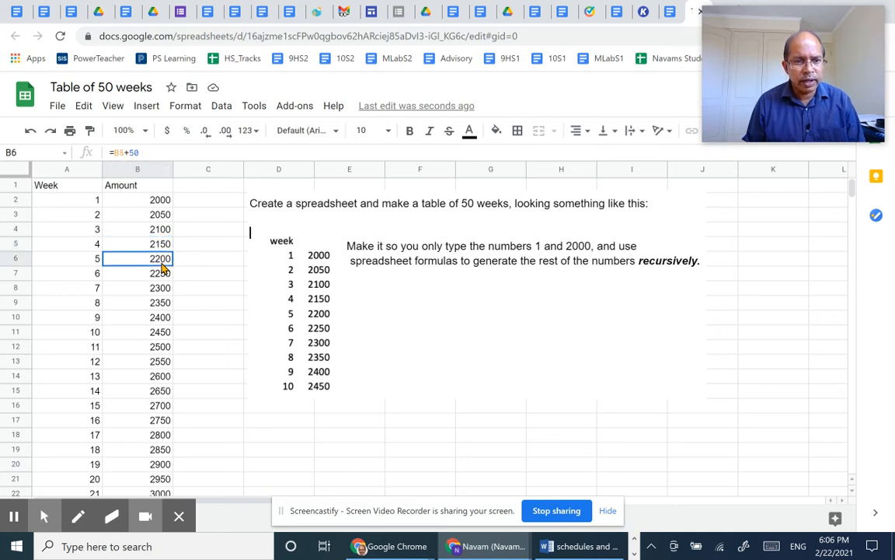
left_click(163, 278)
left_click(163, 293)
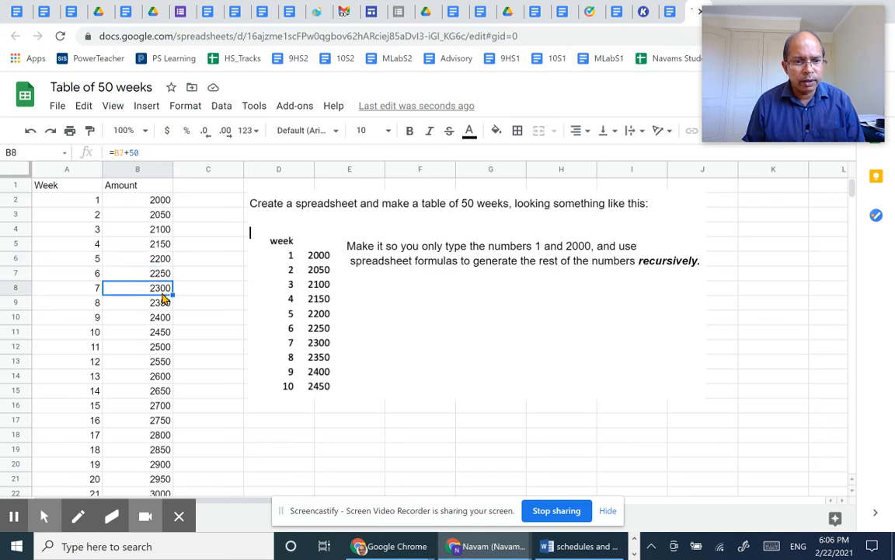
left_click(162, 309)
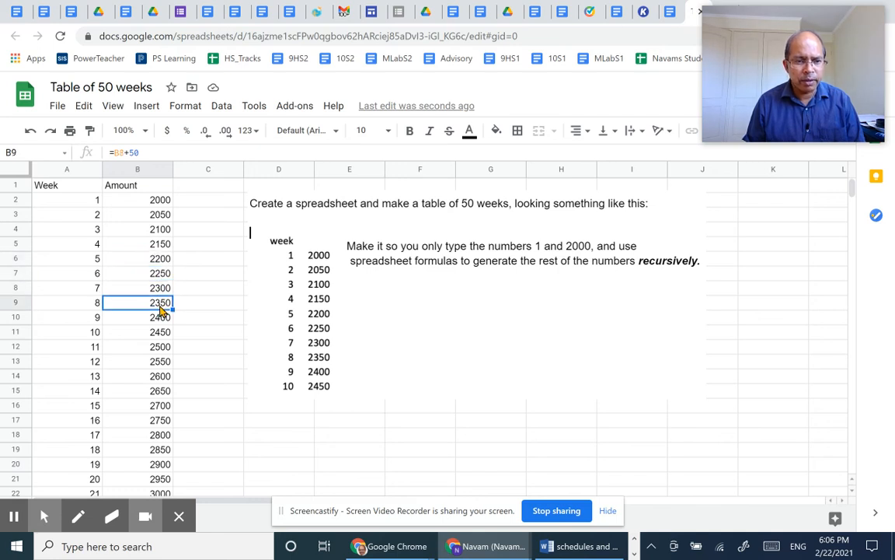
left_click(190, 352)
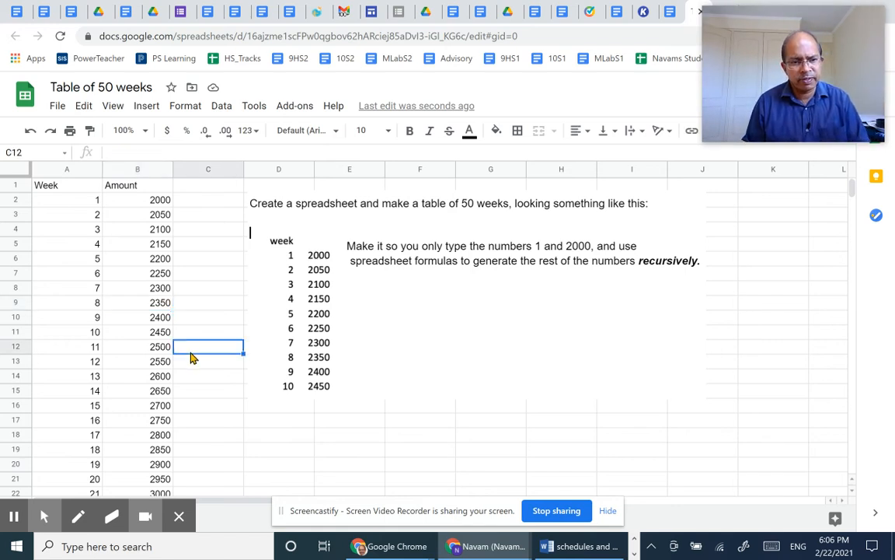
Center-align the contents of the Week and Amount columns, A and B
left_click(70, 170)
left_click(115, 171, "shift")
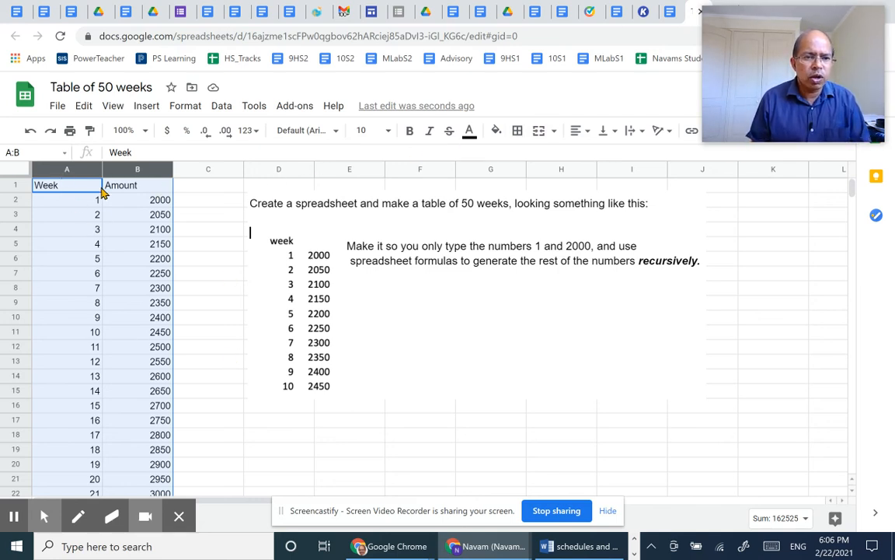
mouse_move(65, 172)
left_mouse_down()
mouse_move(130, 174)
mouse_move(66, 171)
left_mouse_up()
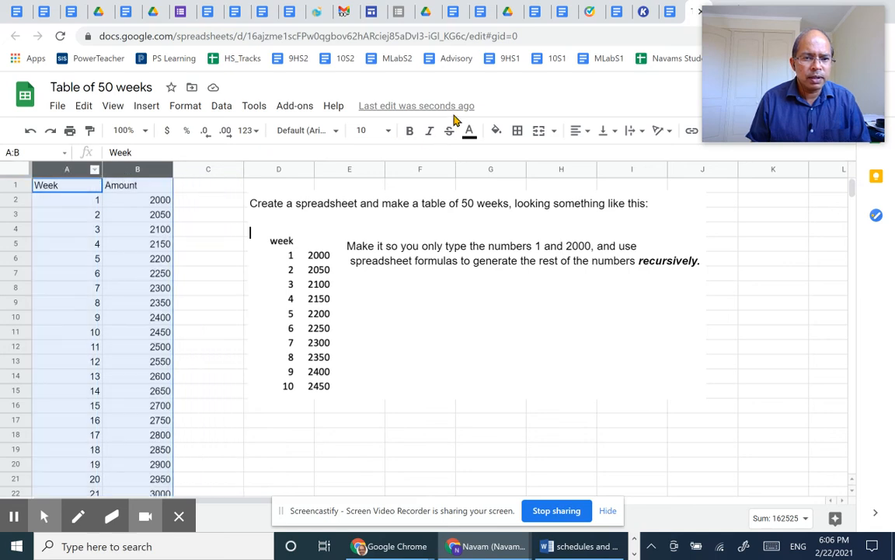
left_click(583, 131)
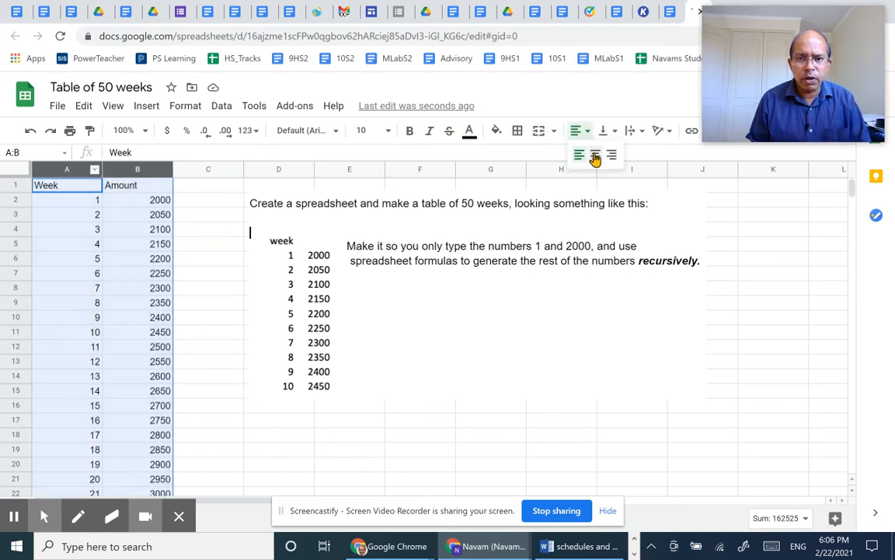
left_click(595, 158)
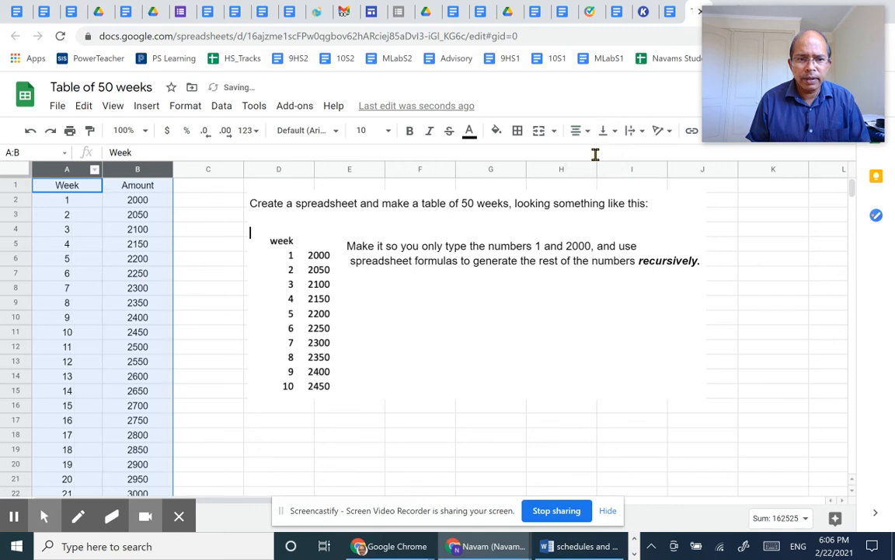
left_click(122, 304)
Apply all borders to the whole table in A1:B51
left_click_drag(66, 186, 150, 349)
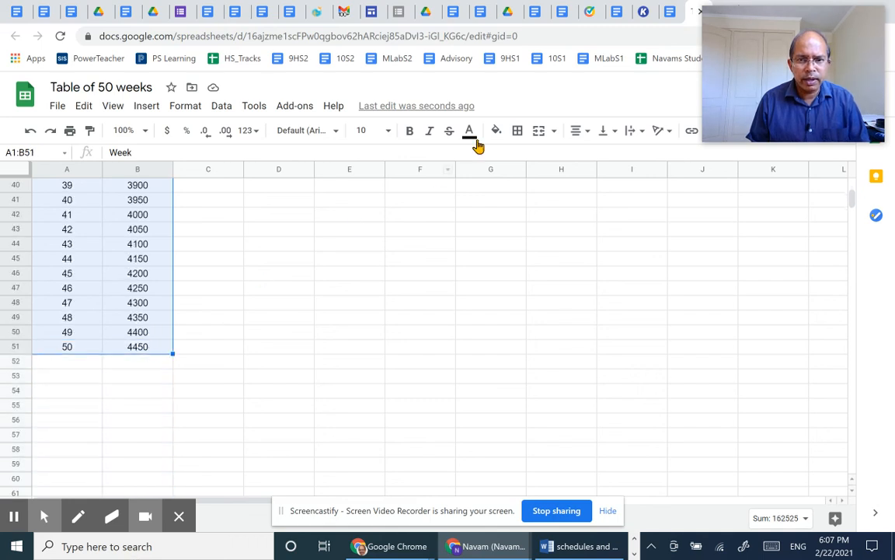
left_click(516, 132)
left_click(524, 161)
scroll(155, 264, "up", 10)
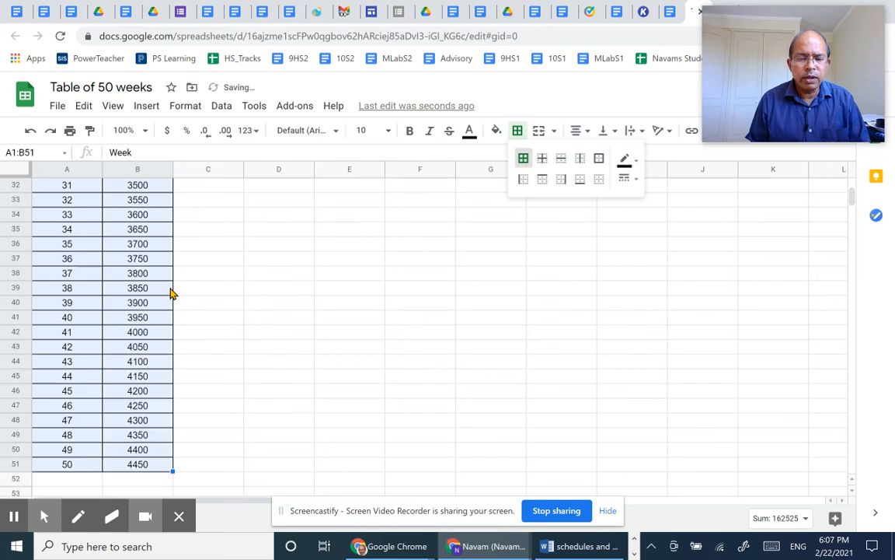
left_click(67, 278)
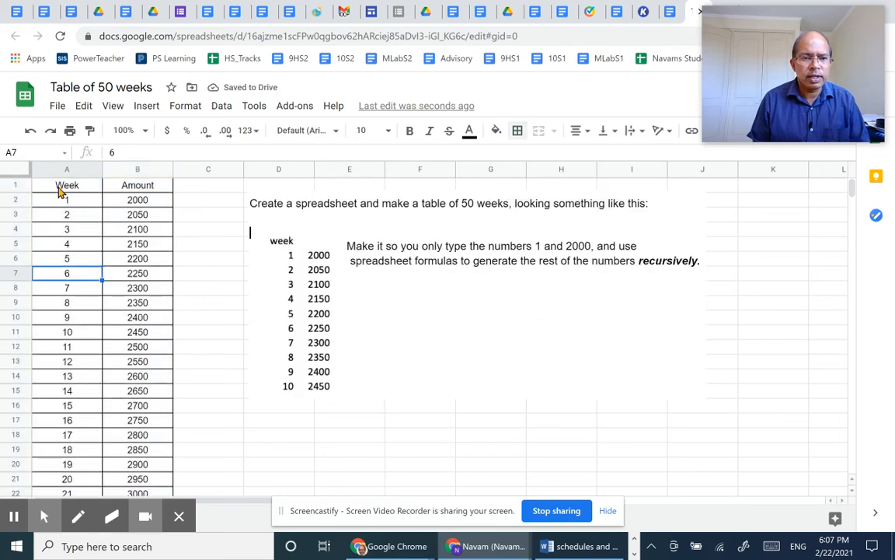
Select the header cells Week and Amount in A1:B1
left_click_drag(65, 192, 140, 186)
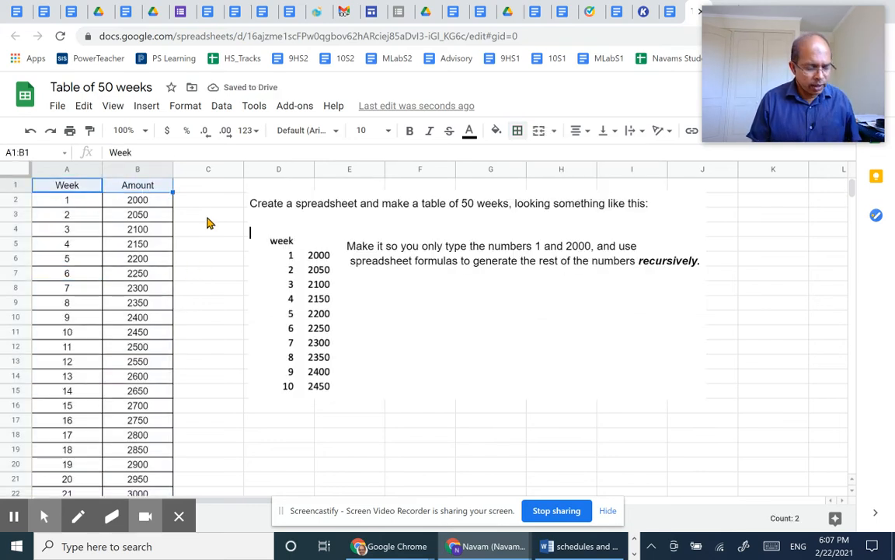